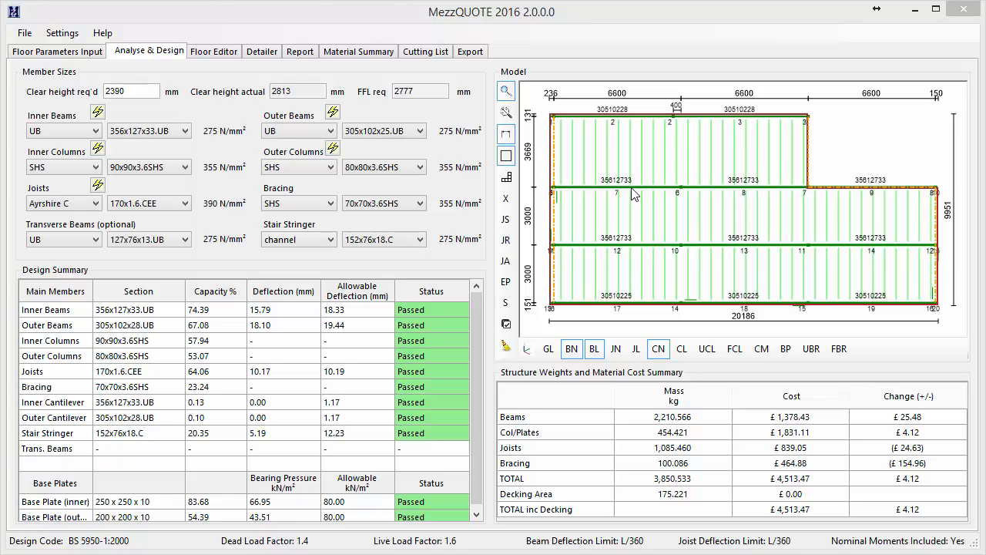
Set the top plate dimensions in the Detailer to 130 mm length, 250 mm width and 15 mm thickness.
{"action": "left_click", "coordinate": [262, 52]}
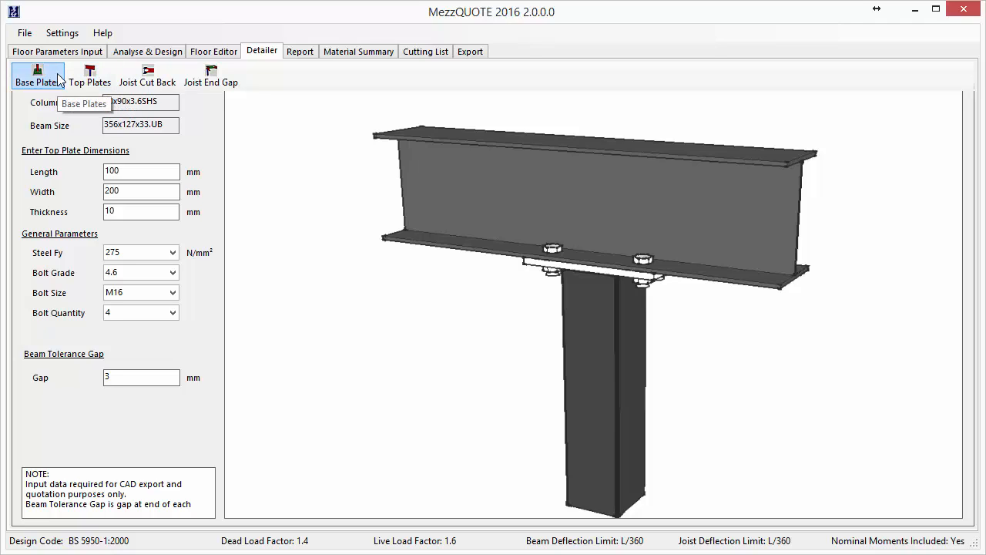
{"action": "left_click_drag", "start_coordinate": [140, 171], "coordinate": [88, 173]}
{"action": "left_click", "coordinate": [156, 175]}
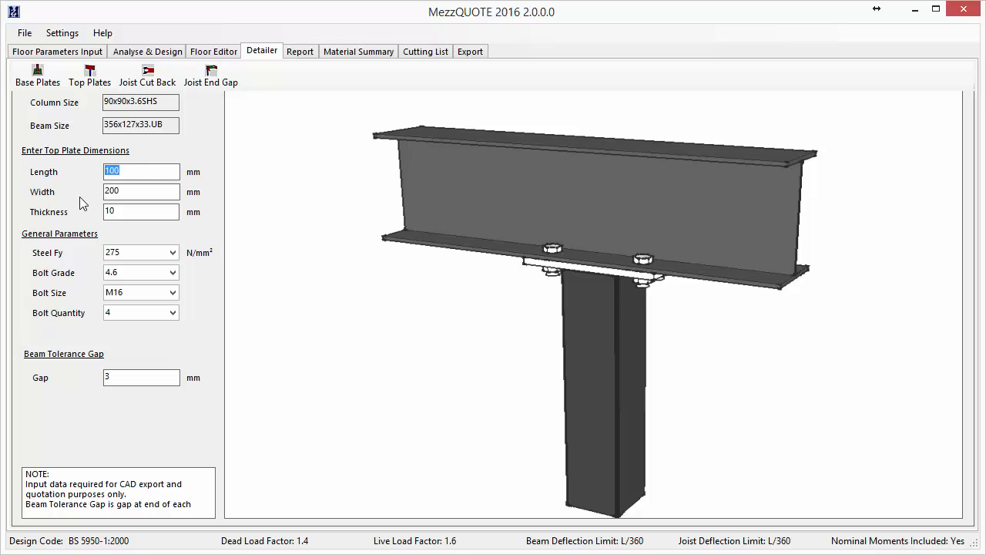
{"action": "type", "text": "130"}
{"action": "left_click_drag", "start_coordinate": [140, 191], "coordinate": [105, 199]}
{"action": "type", "text": "250"}
{"action": "left_click_drag", "start_coordinate": [123, 209], "coordinate": [101, 213]}
{"action": "type", "text": "15"}
{"action": "left_click", "coordinate": [137, 189]}
{"action": "left_click_drag", "start_coordinate": [139, 375], "coordinate": [97, 377]}
{"action": "left_click", "coordinate": [142, 378]}
{"action": "left_click", "coordinate": [151, 375]}
Set the inner top plate connection type for the export to 250x130x15.
{"action": "left_click", "coordinate": [470, 52]}
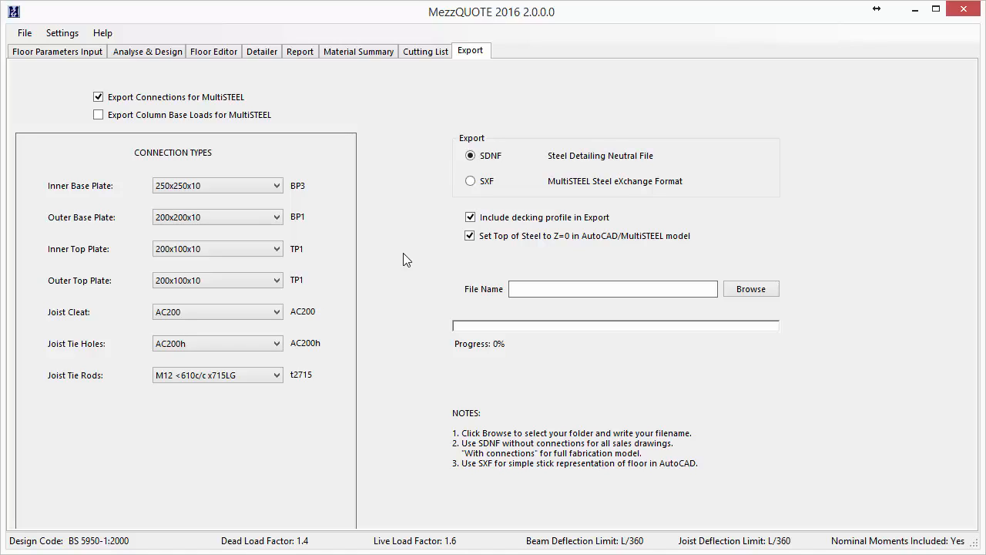
{"action": "left_click", "coordinate": [225, 249]}
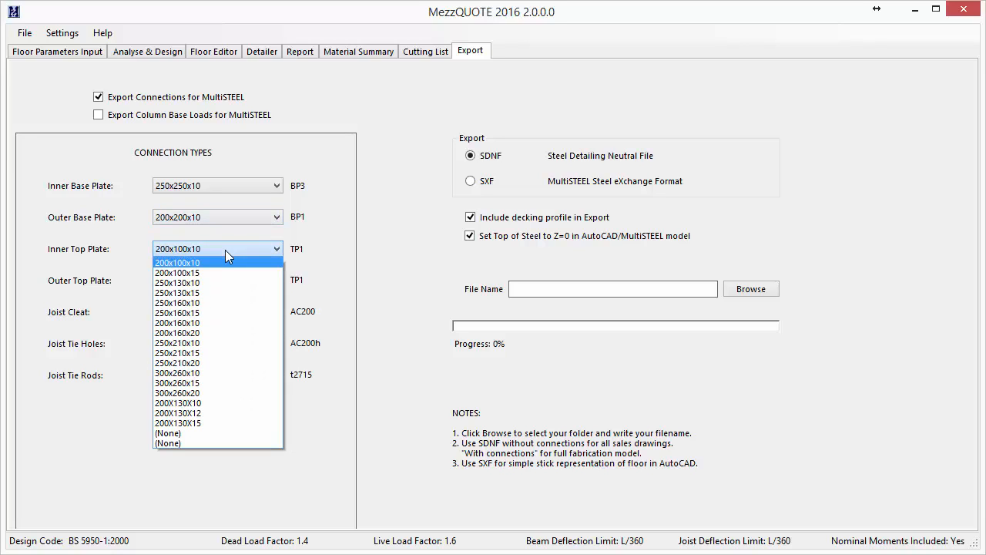
{"action": "left_click", "coordinate": [228, 293]}
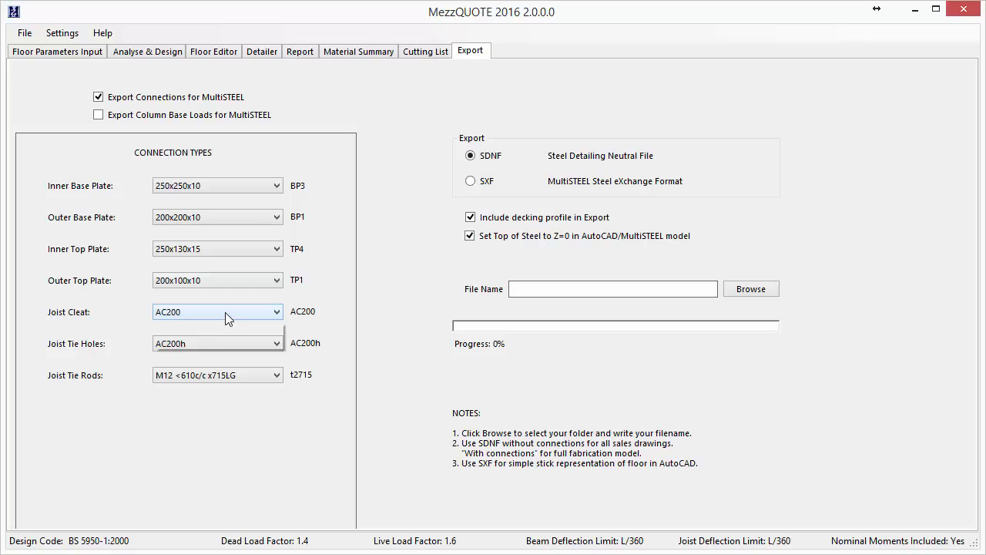
Set the export's joist cleat to AC170 and the joist tie holes to AC170h.
{"action": "left_click", "coordinate": [225, 312]}
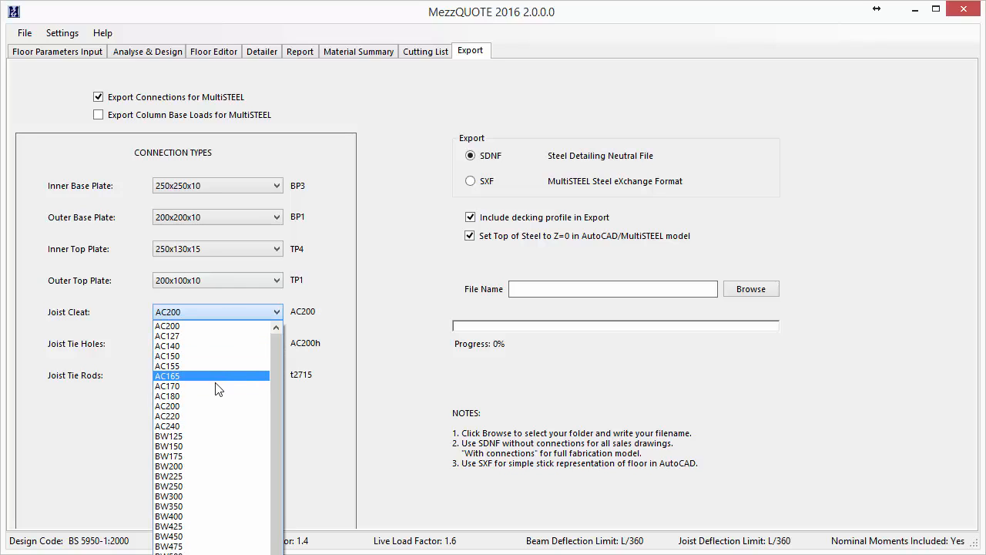
{"action": "left_click", "coordinate": [217, 386]}
{"action": "left_click", "coordinate": [215, 343]}
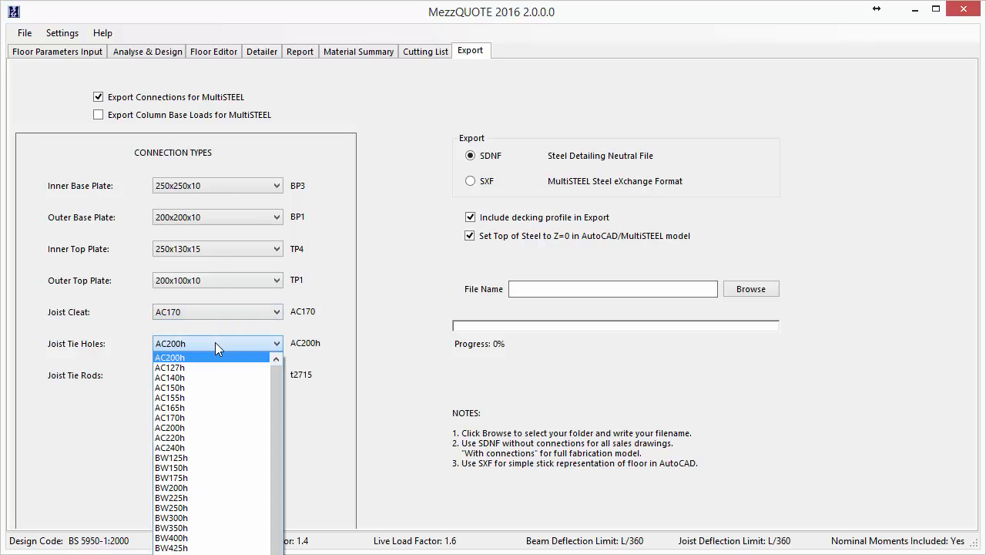
{"action": "left_click", "coordinate": [213, 417]}
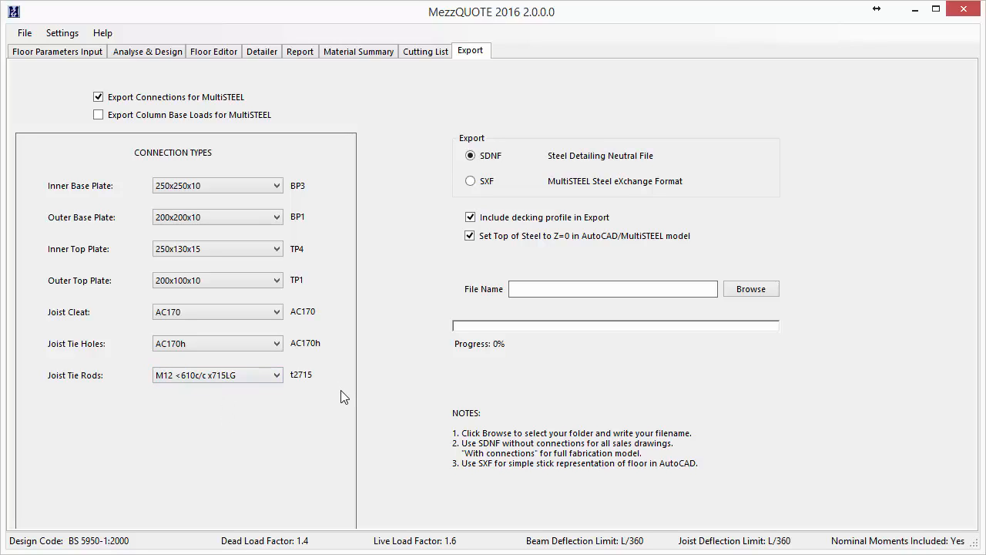
{"action": "left_click", "coordinate": [238, 376]}
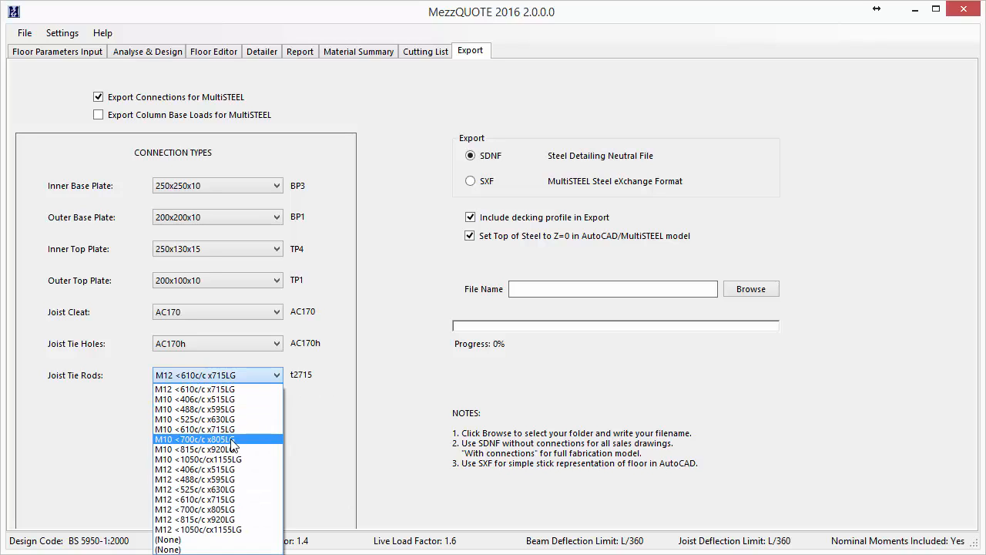
{"action": "left_click", "coordinate": [343, 371]}
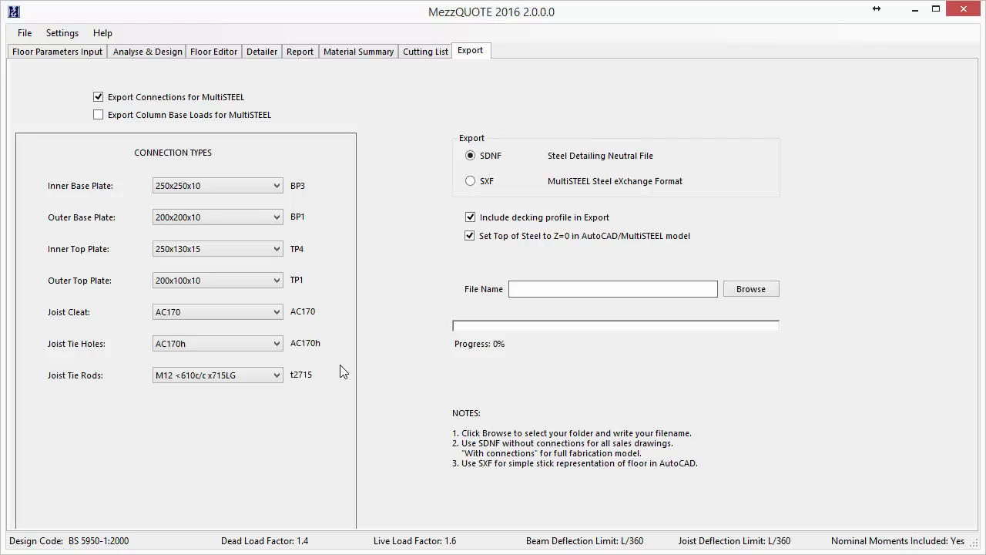
Exclude the decking profile from the export and choose MezzQUOTE_2016_Videos > Sample_projects > Example_1 on drive C as the destination folder.
{"action": "left_click", "coordinate": [472, 218]}
{"action": "left_click", "coordinate": [746, 289]}
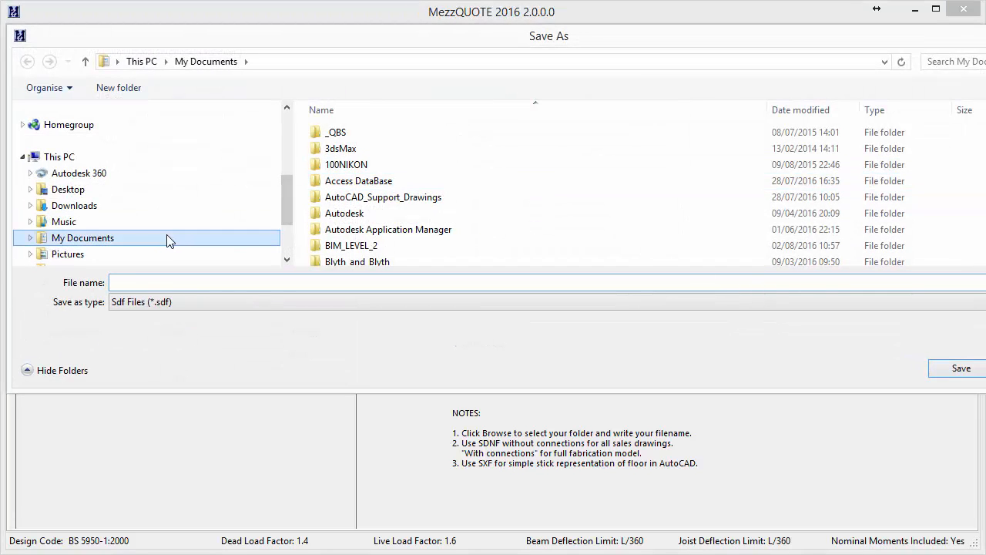
{"action": "left_click_drag", "start_coordinate": [286, 189], "coordinate": [286, 233]}
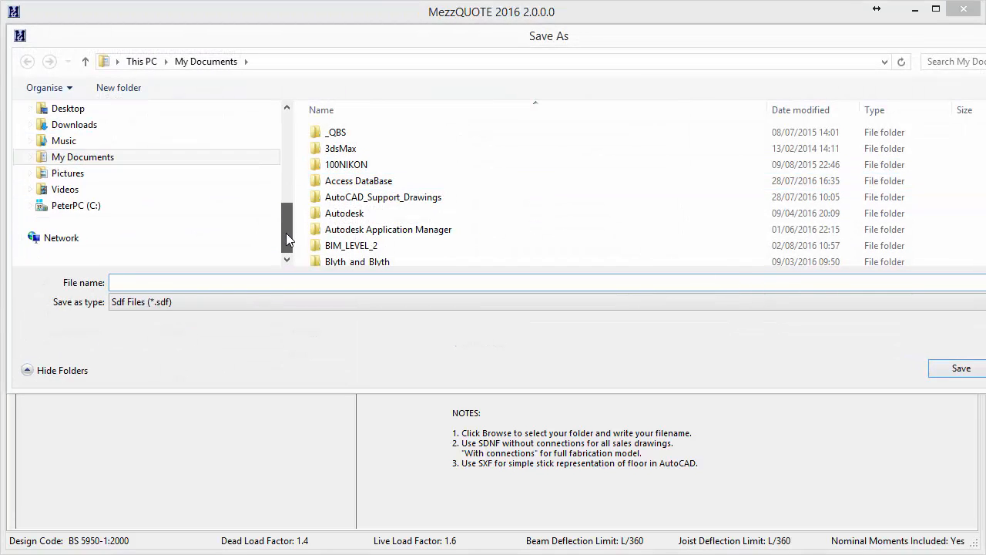
{"action": "left_click", "coordinate": [117, 207]}
{"action": "double_click", "coordinate": [496, 134]}
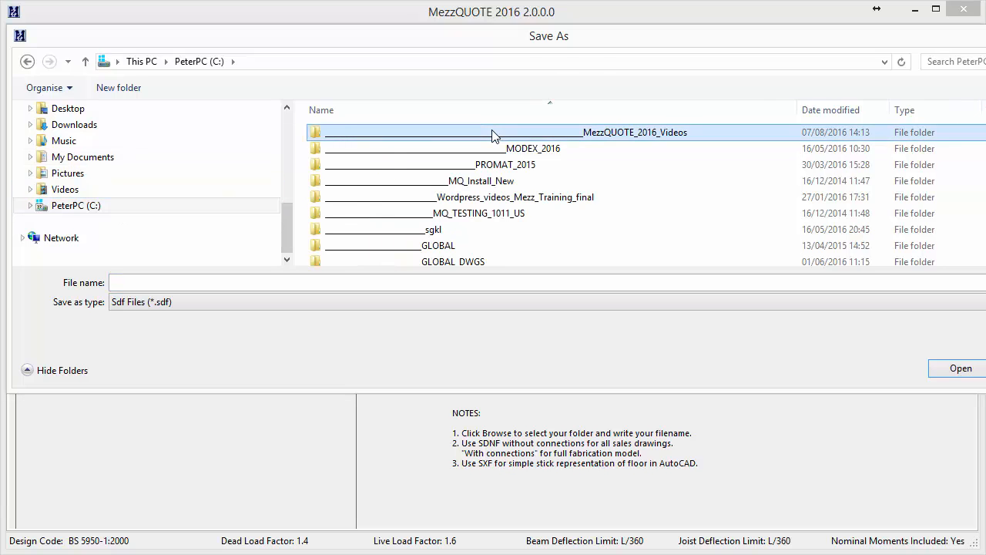
{"action": "double_click", "coordinate": [385, 229]}
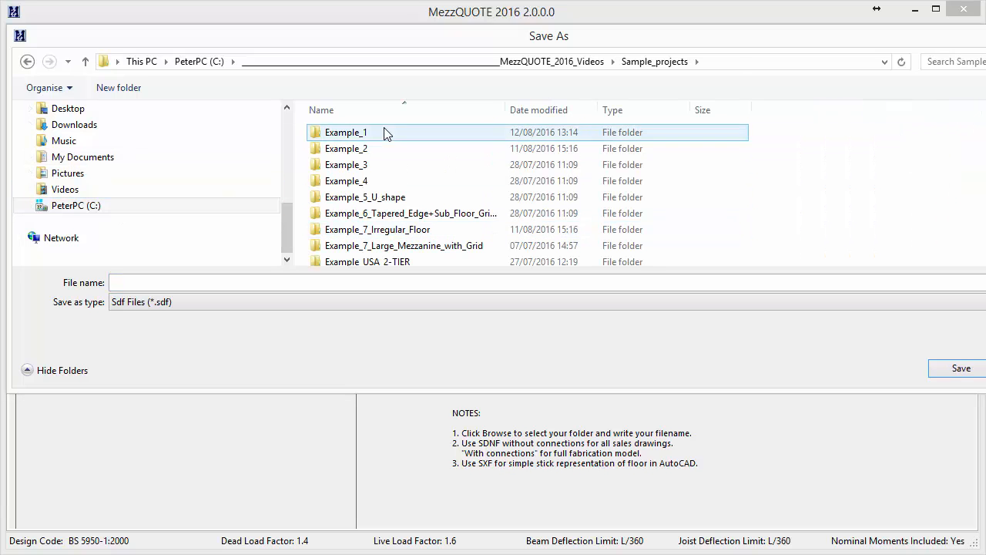
{"action": "double_click", "coordinate": [385, 133]}
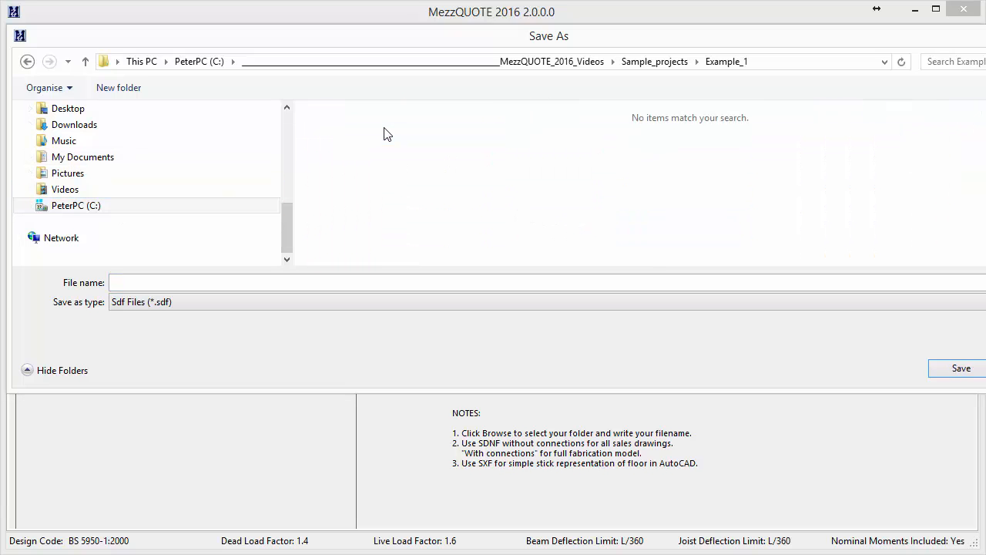
Name the SDNF file eg-1_sdf and save it to run the export.
{"action": "left_click", "coordinate": [249, 282]}
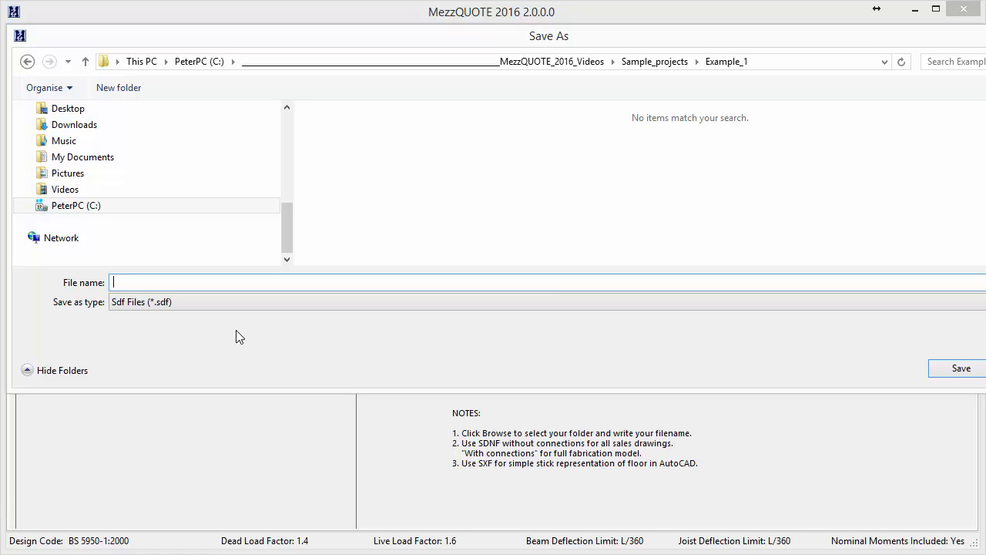
{"action": "type", "text": "eg"}
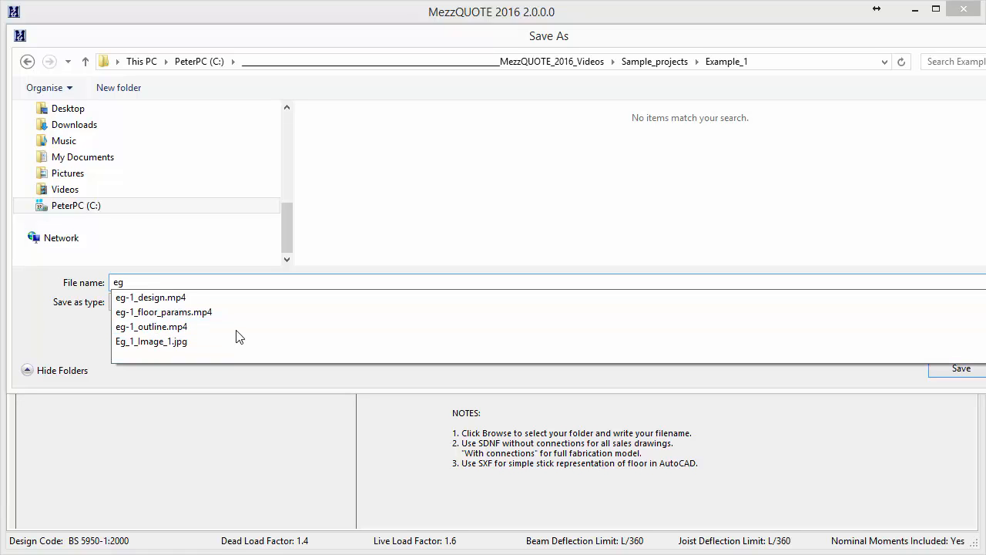
{"action": "type", "text": "-1"}
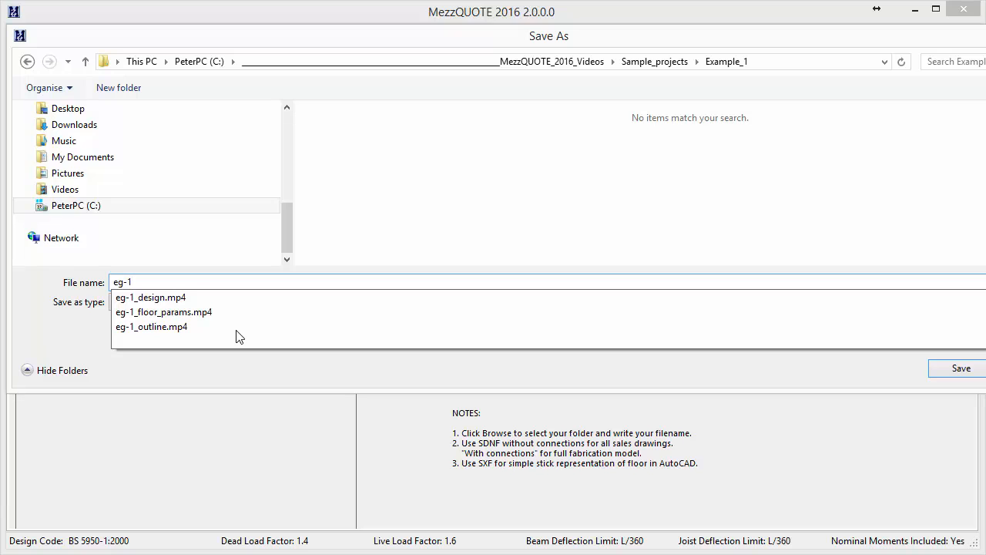
{"action": "type", "text": "_sdf"}
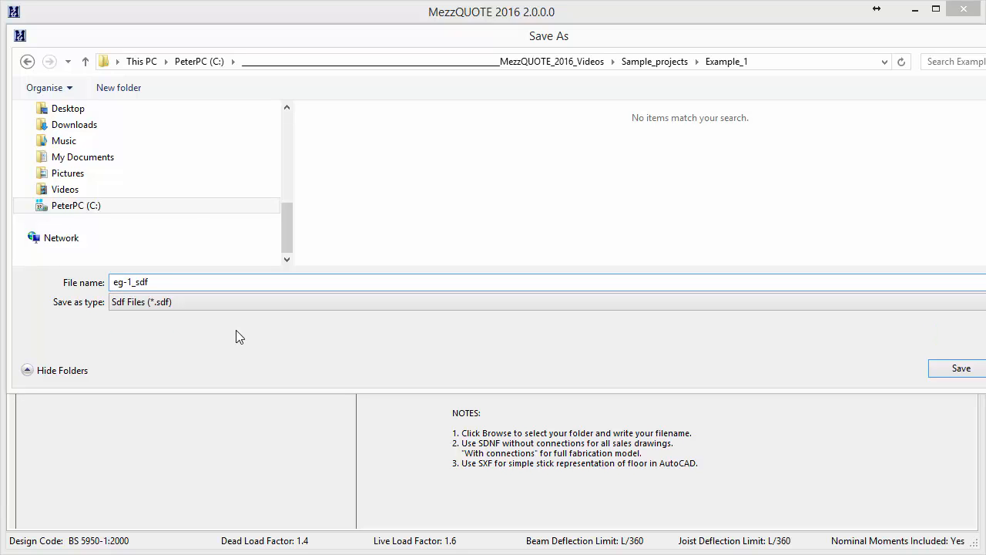
{"action": "key", "text": "Return"}
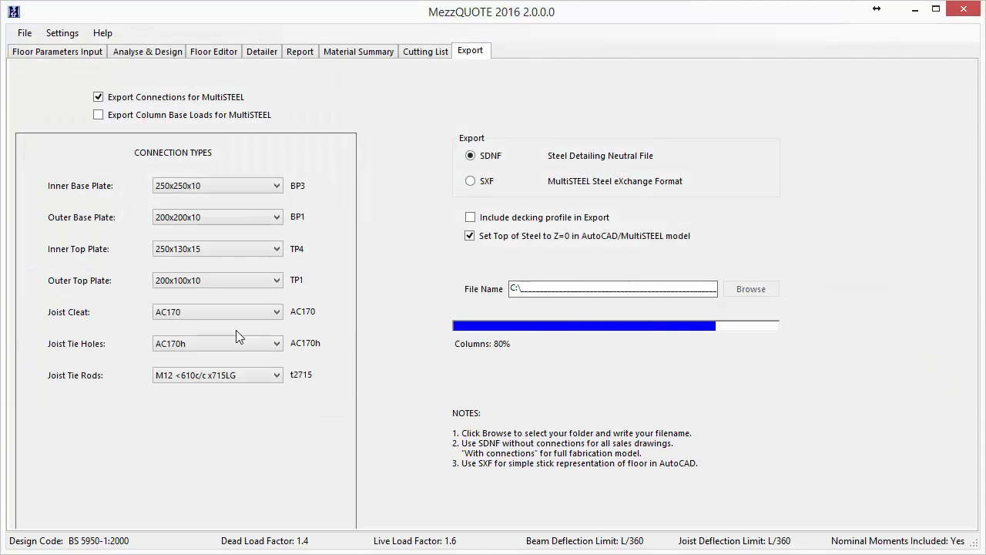